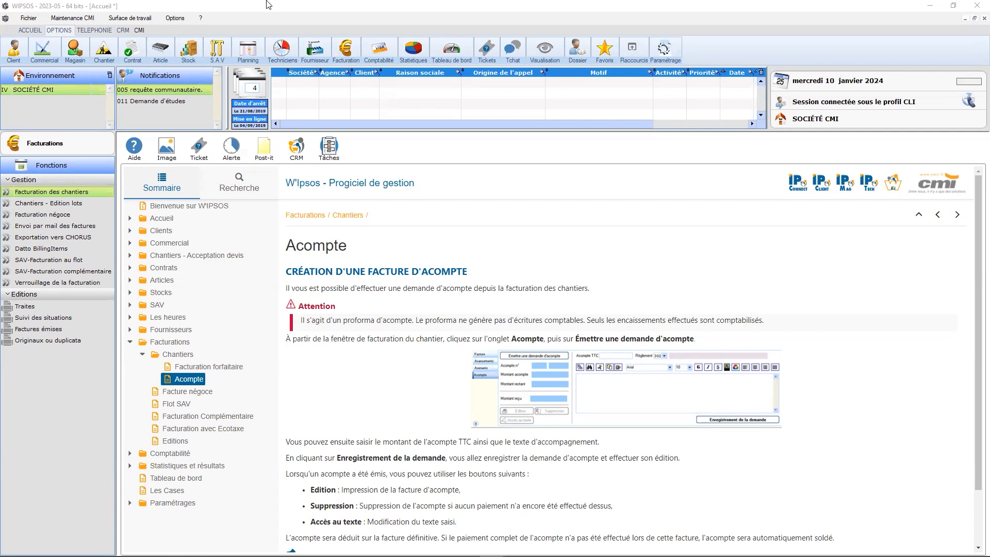
Review the Modèle de factures options in the administrator parameters, under Logiciel, Facturation, Impression, and leave them unmodified.
click(664, 50)
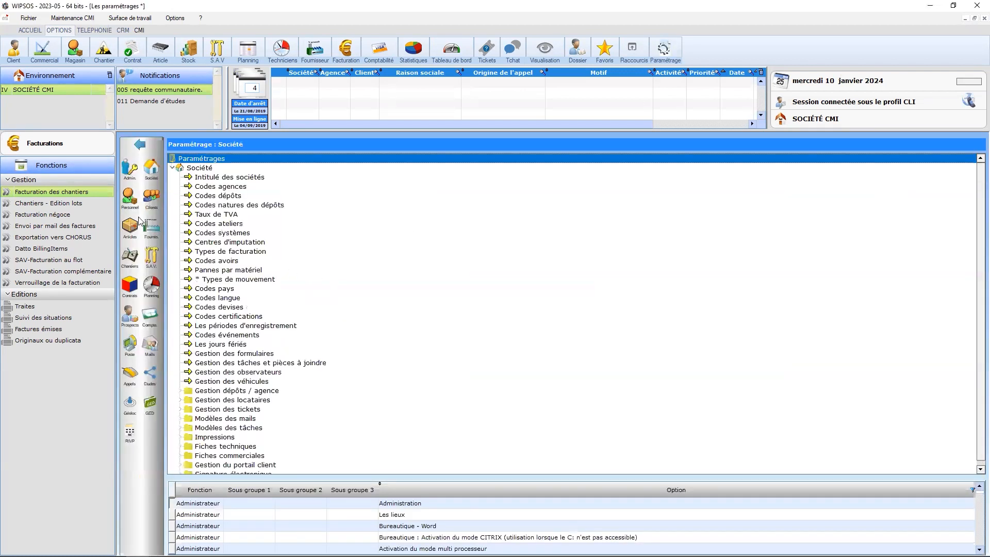
click(130, 169)
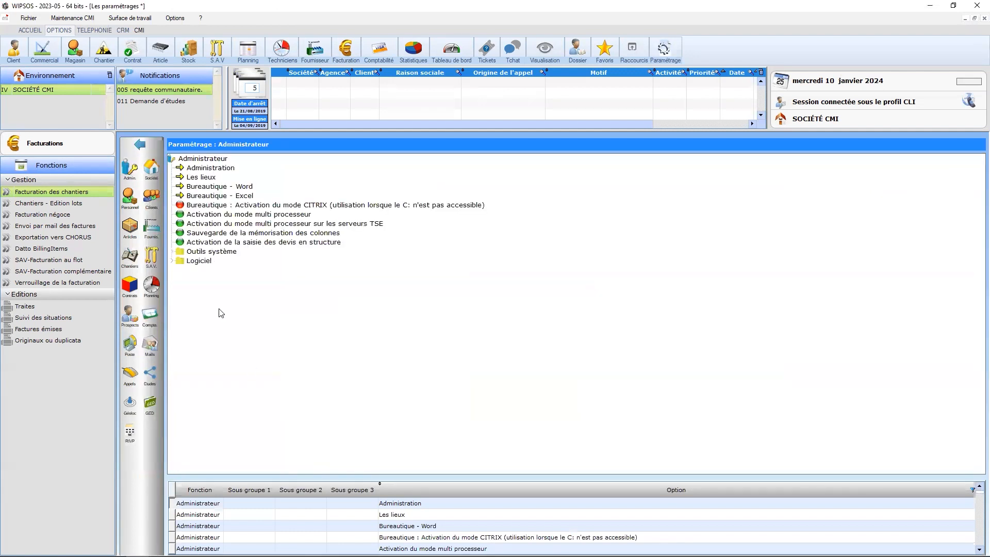
double_click(198, 262)
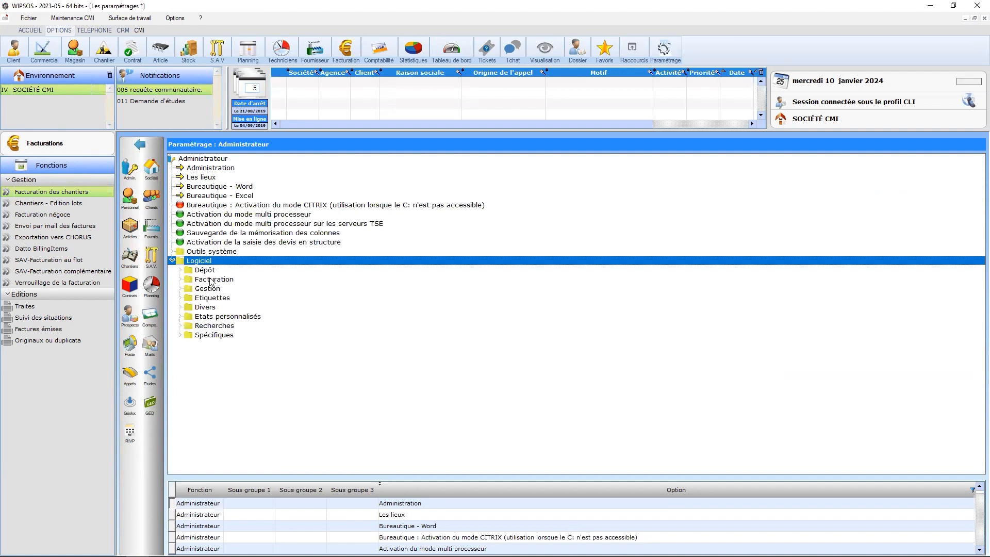
click(210, 281)
double_click(209, 281)
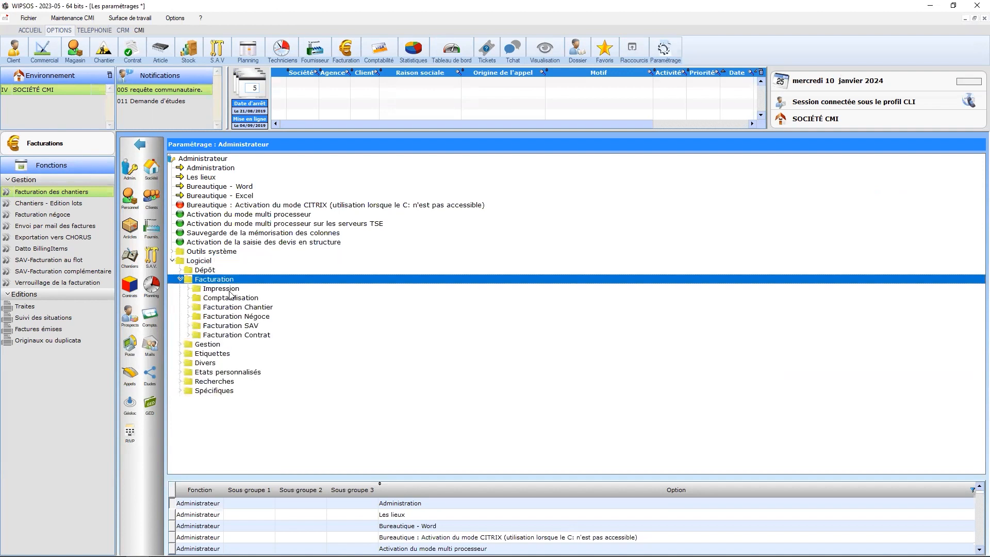
double_click(232, 290)
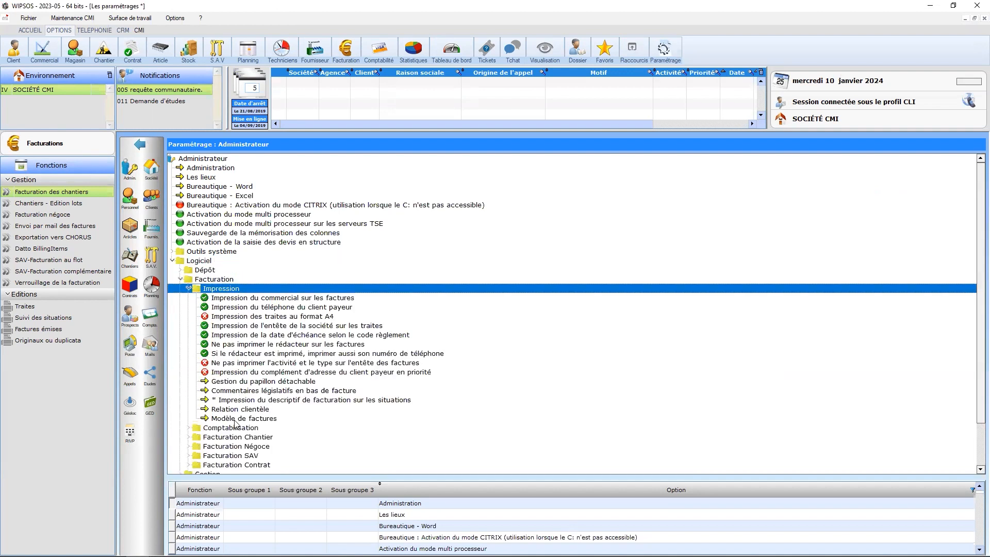
click(394, 420)
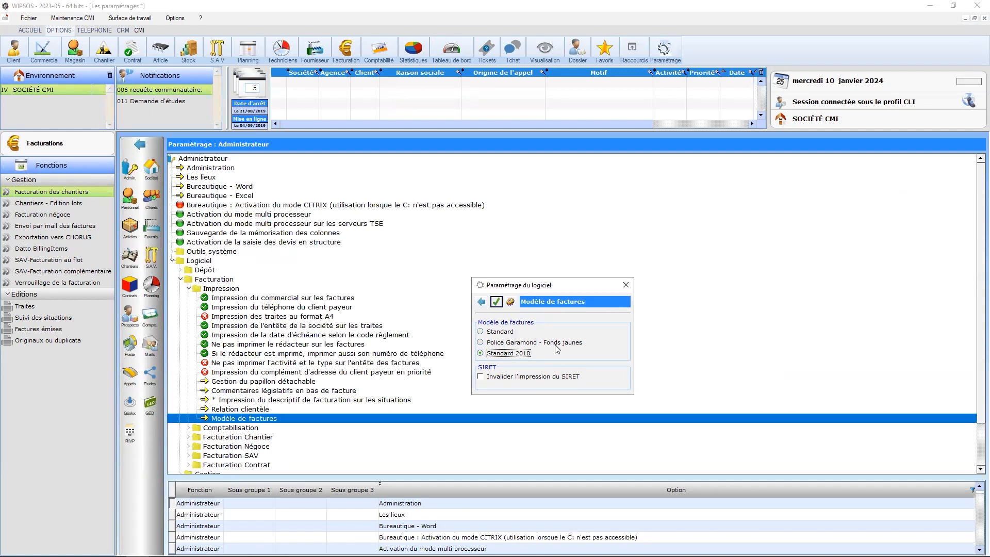
click(481, 301)
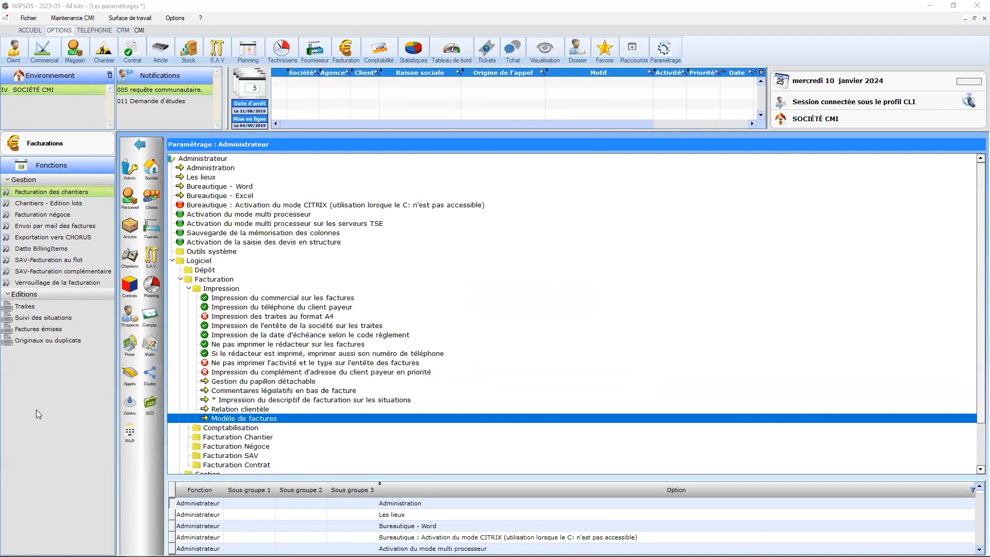
Review the Facturation Chantier Généralités parameters, including the Acompte option, and leave the settings.
double_click(251, 439)
double_click(231, 456)
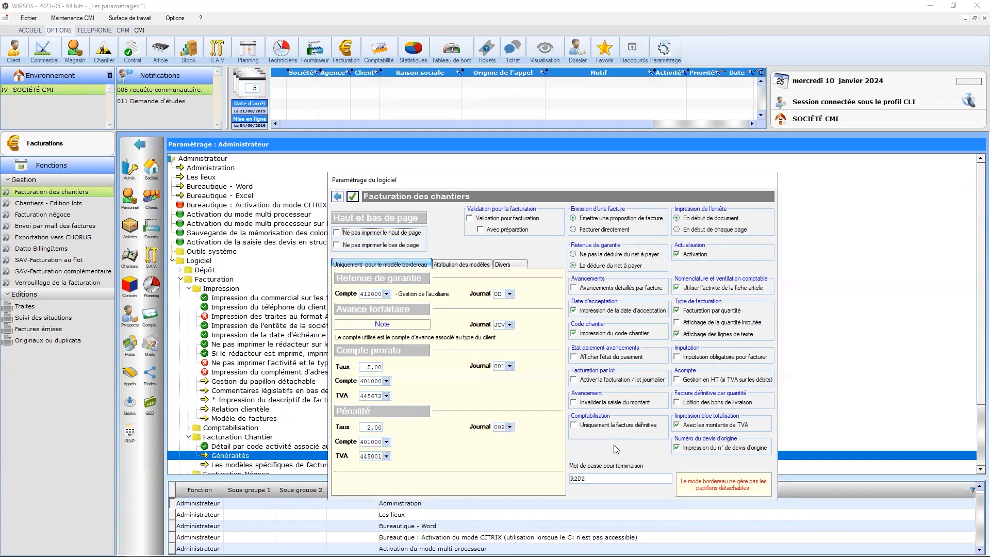
click(338, 197)
click(140, 144)
Open the billing of site C004500 and check the remaining amount of its issued deposit request.
click(29, 18)
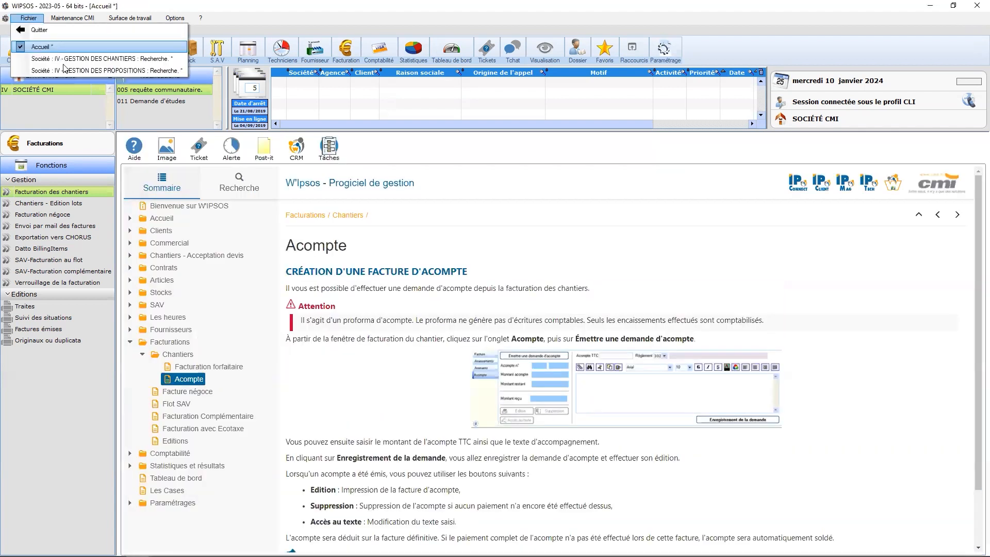
click(69, 59)
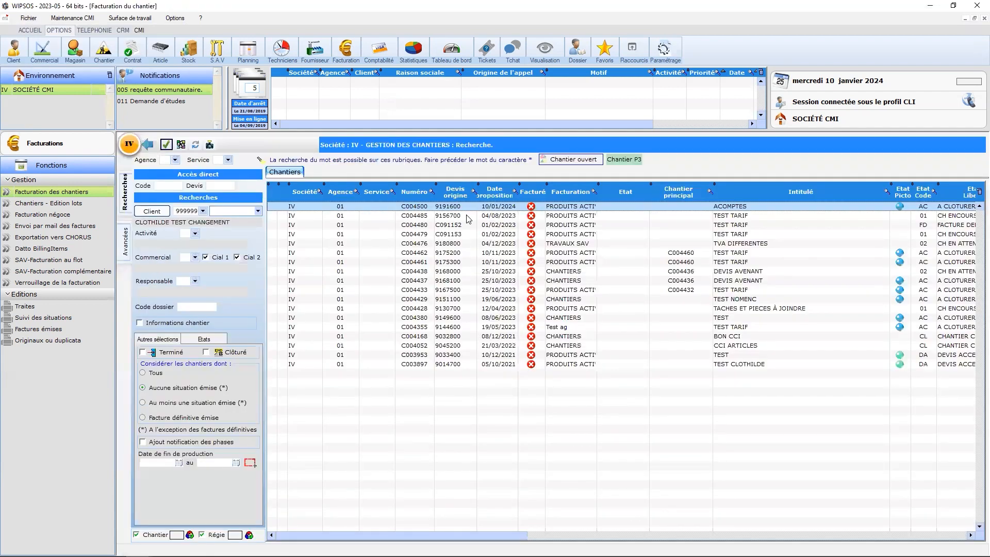
double_click(463, 208)
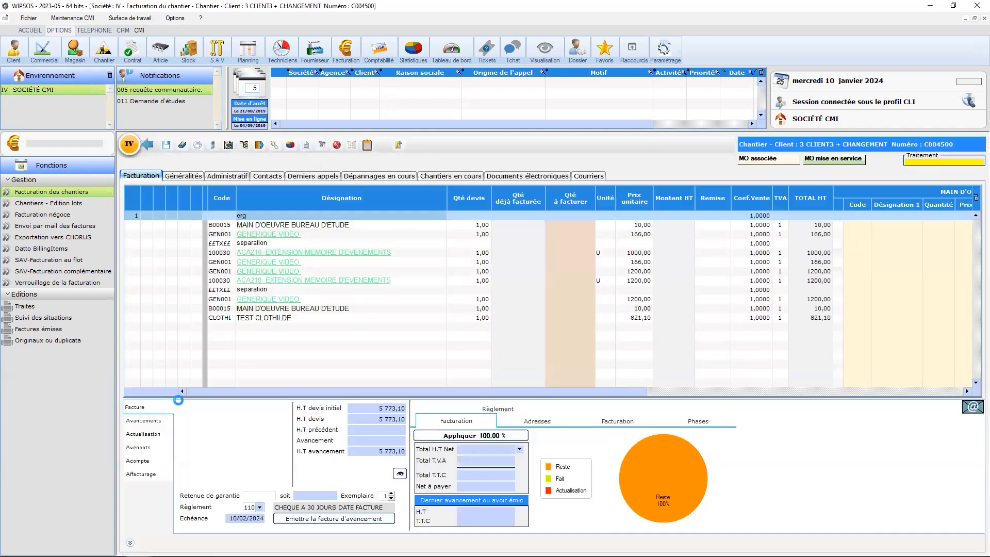
click(138, 460)
drag(258, 449, 317, 453)
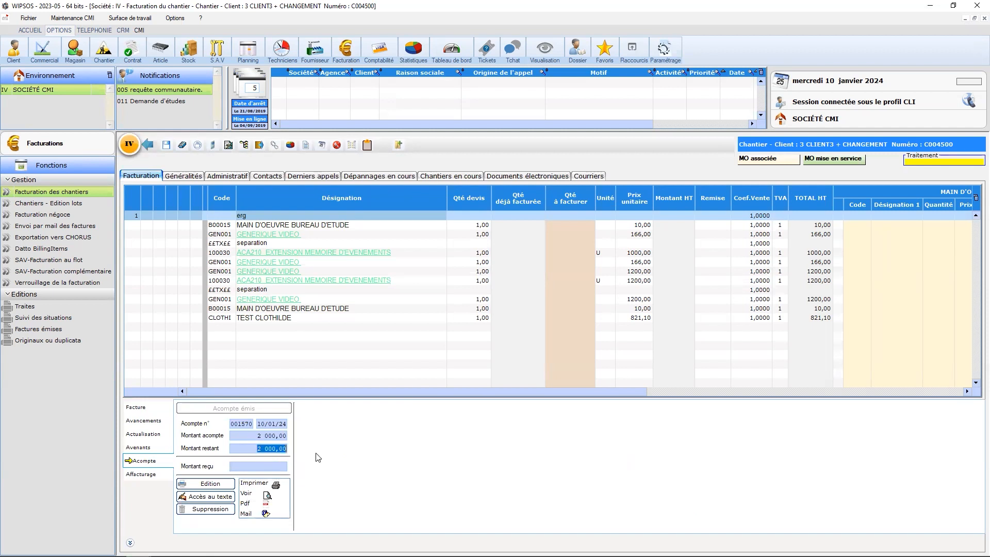
click(148, 144)
Find deposit invoice 001570 in Saisie des encaissements and open its payment entry.
double_click(54, 197)
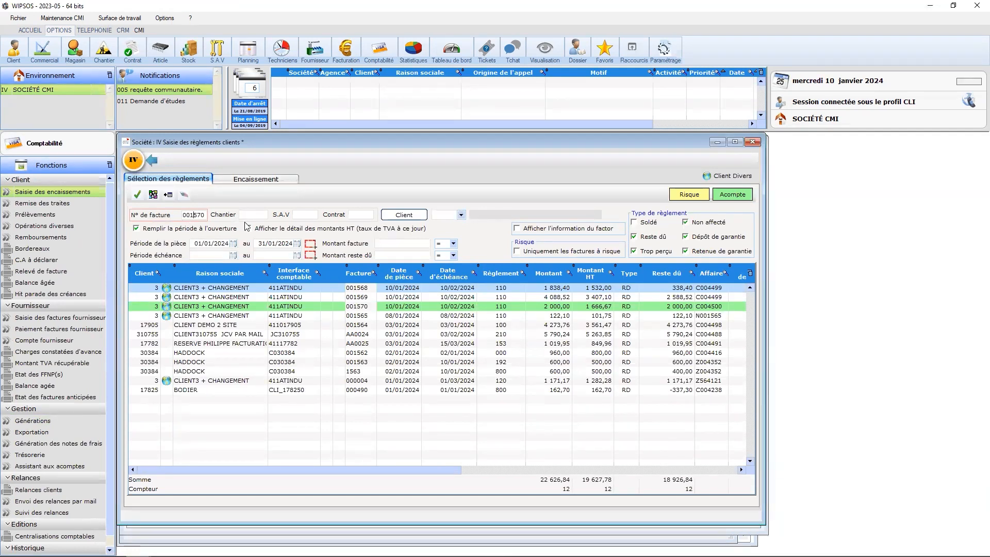
key(Return)
double_click(226, 287)
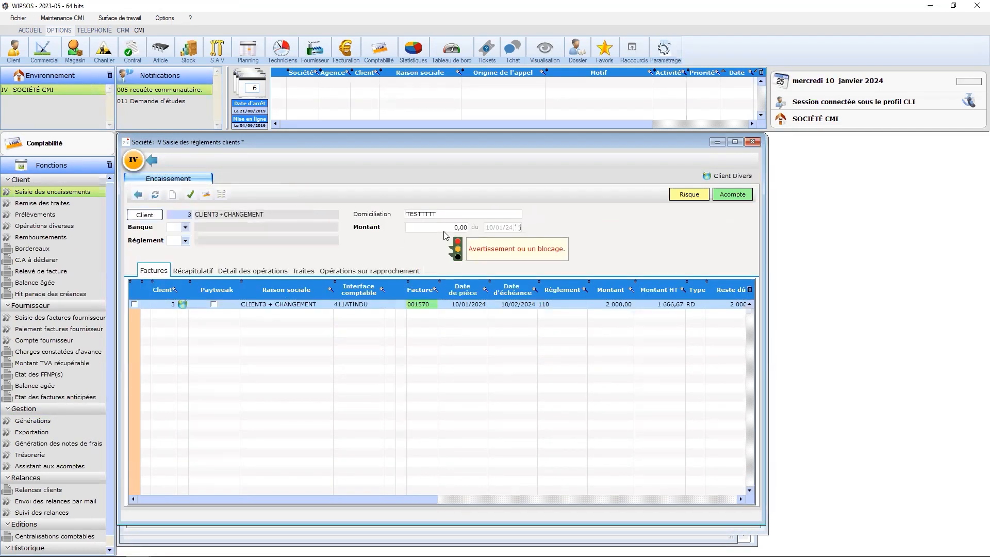
Record the 2 000,00 payment for invoice 001570 with bank BNP PARIBAS (code BNP) and payment method Chèques.
click(186, 226)
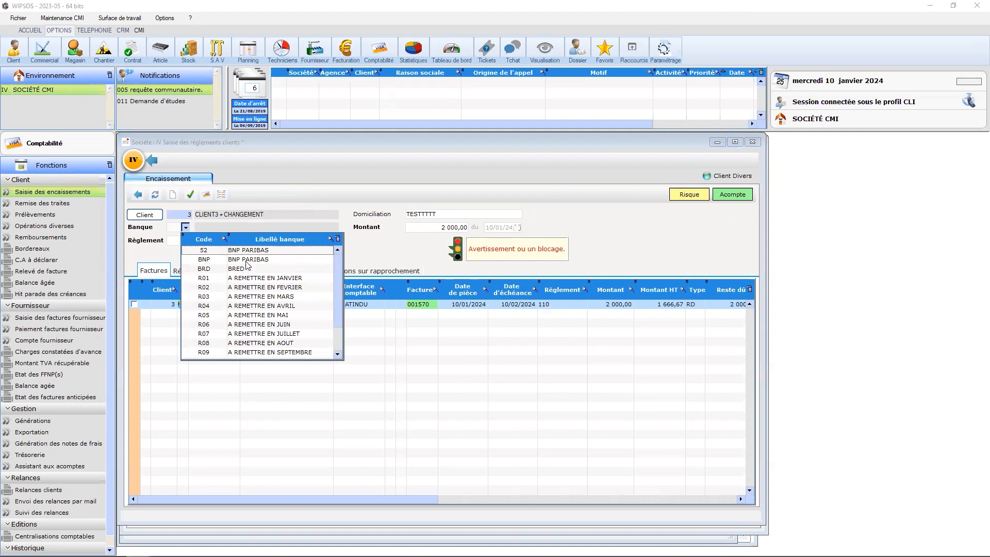
click(246, 260)
click(227, 283)
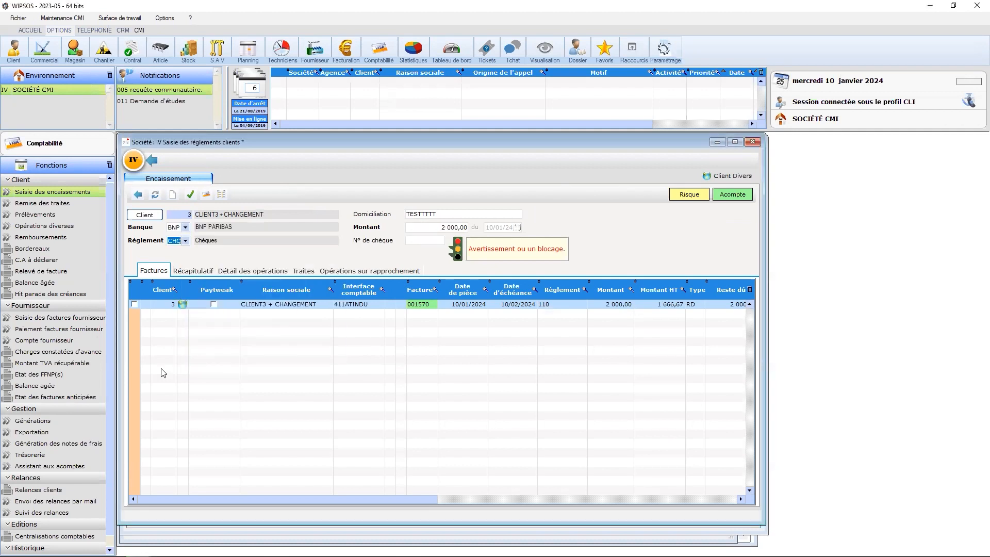
click(191, 195)
click(153, 162)
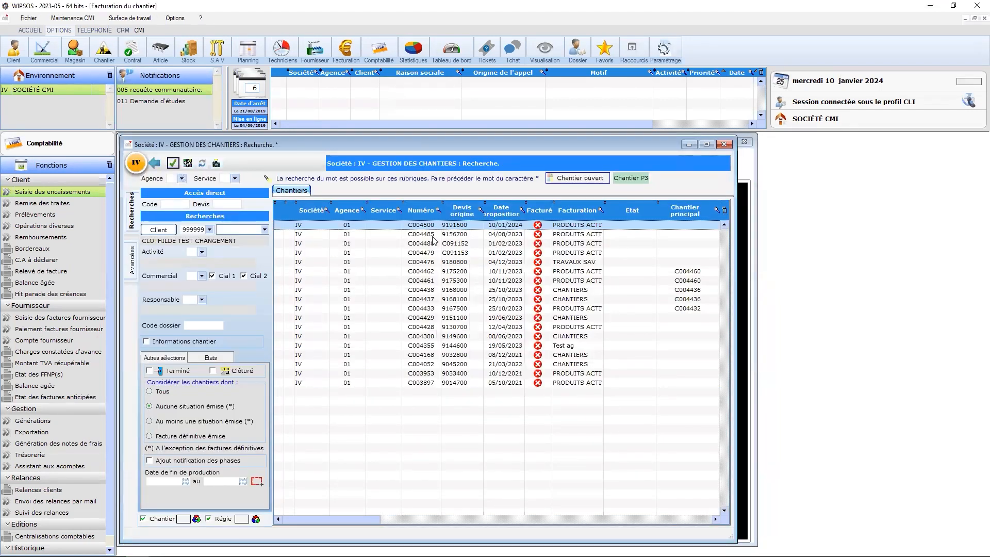
Reopen the billing of site C004500 and check the received and remaining deposit amounts.
double_click(432, 226)
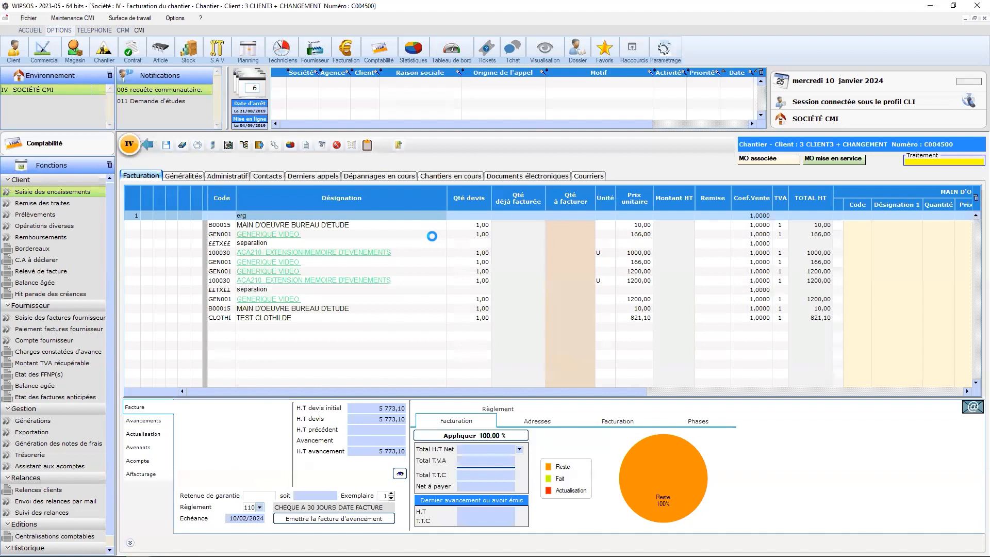
click(659, 409)
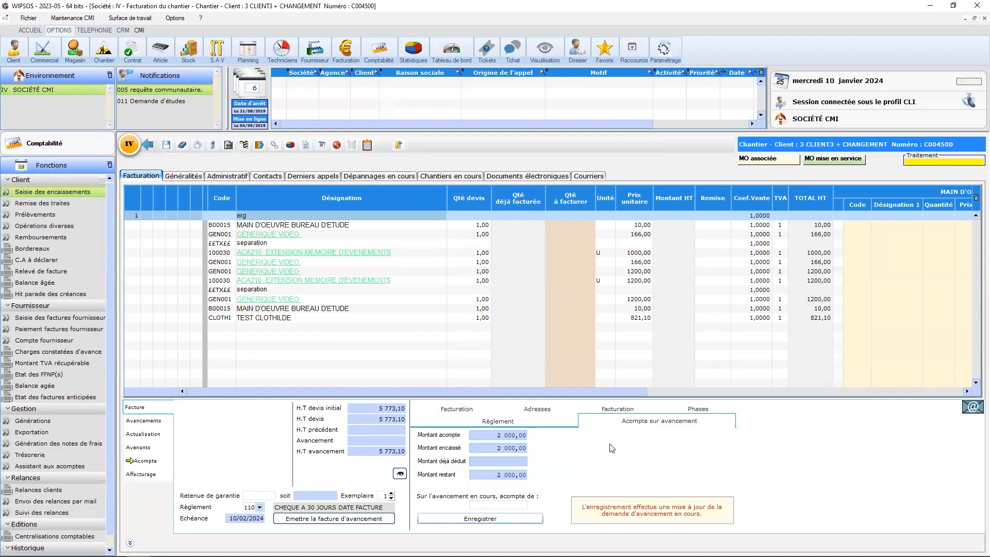
drag(491, 477, 527, 478)
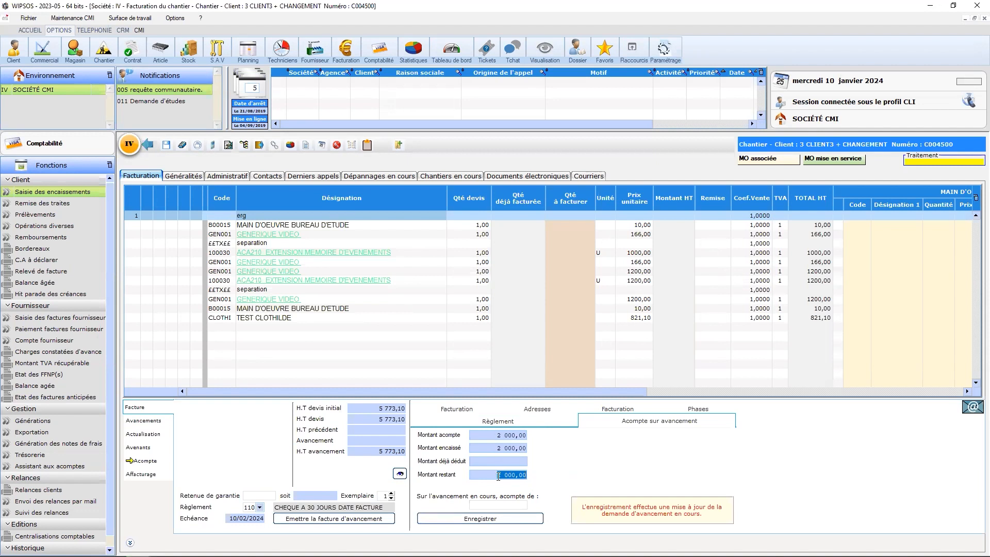
click(149, 461)
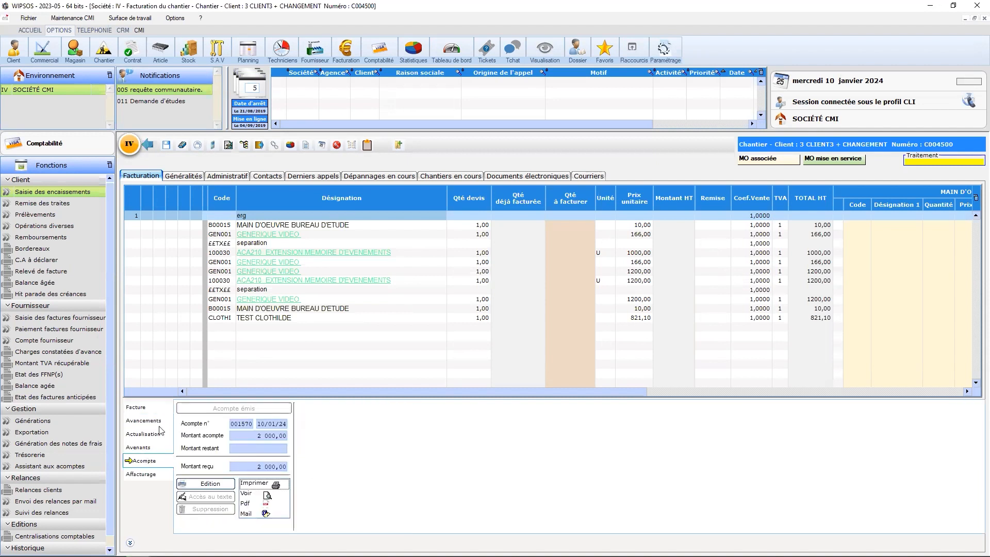
Set the quantity to invoice to 1 for the first MAIN D'OEUVRE BUREAU D'ETUDE, the 1000,00 ACA210 extension and the first 1200,00 GENERIQUE VIDEO line.
click(147, 408)
click(580, 227)
text(1)
click(569, 252)
text(1)
click(565, 272)
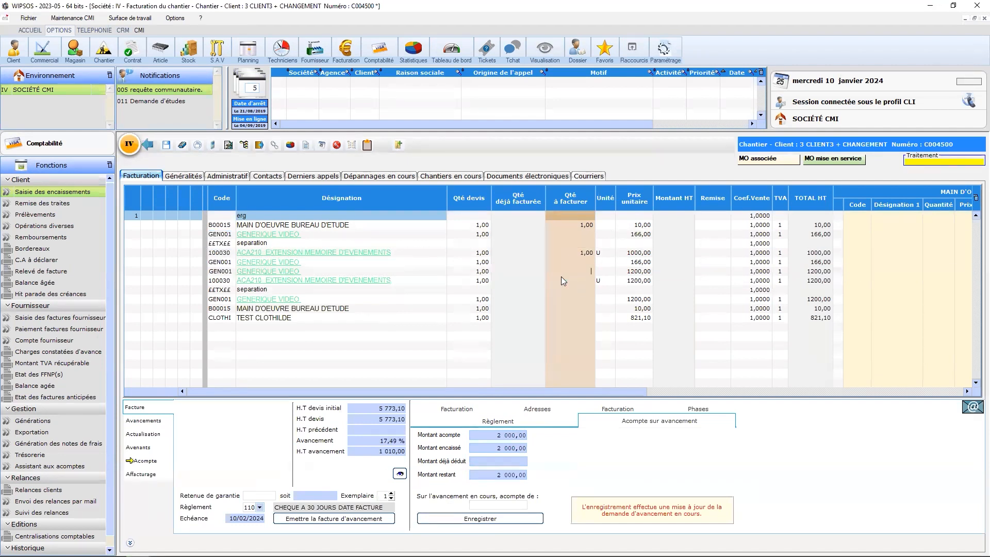
text(1)
click(560, 289)
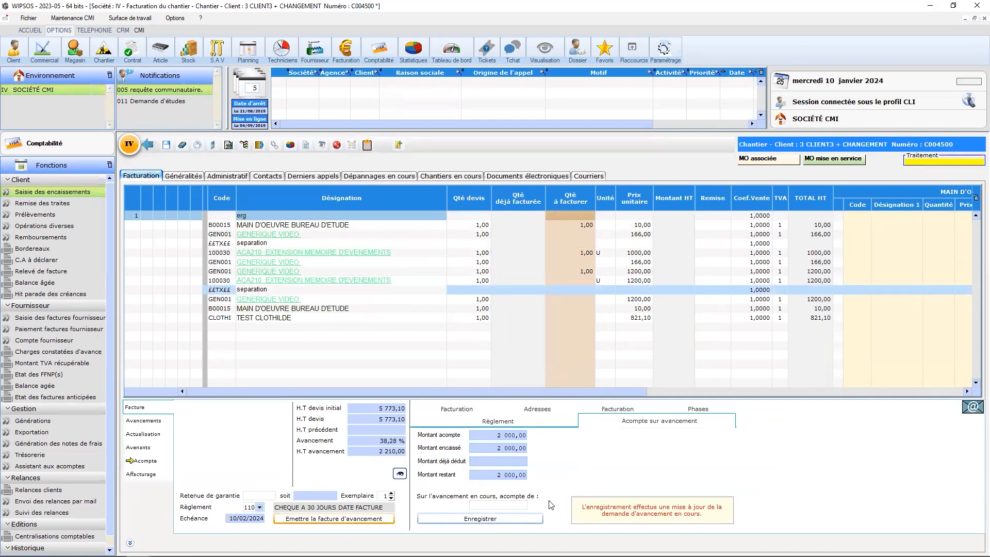
Issue the progress invoice dated 10/01/2024 and display it in the list of avancements.
click(313, 519)
click(469, 355)
click(345, 521)
click(552, 301)
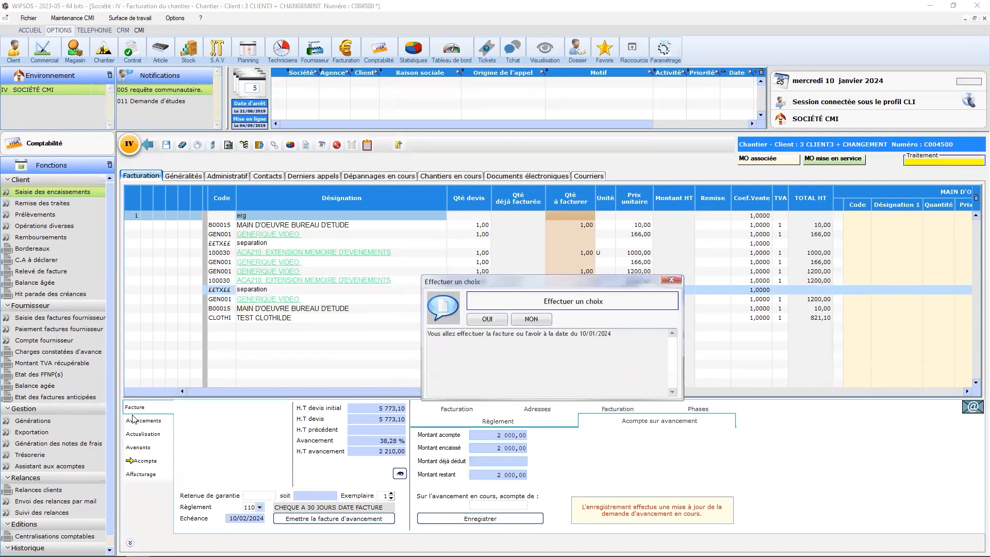
click(487, 320)
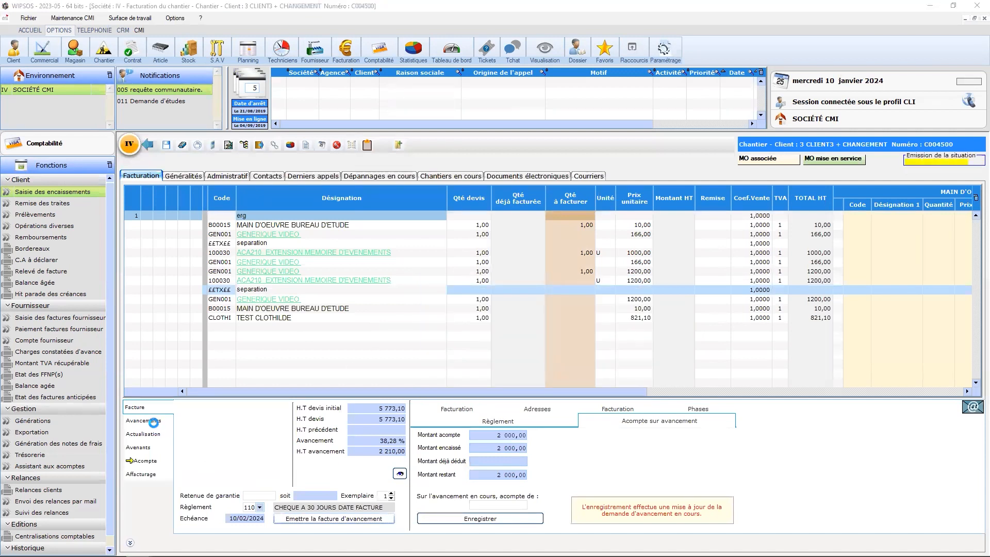
click(149, 421)
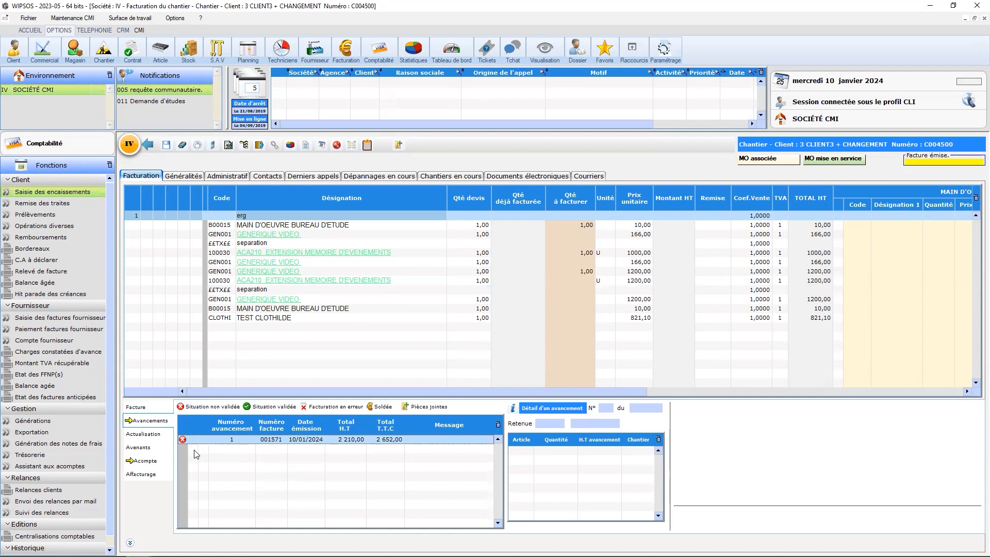
Apply a deposit of 1 000,00 to the current progress invoice and save the update with the date 10/01/2024.
click(153, 410)
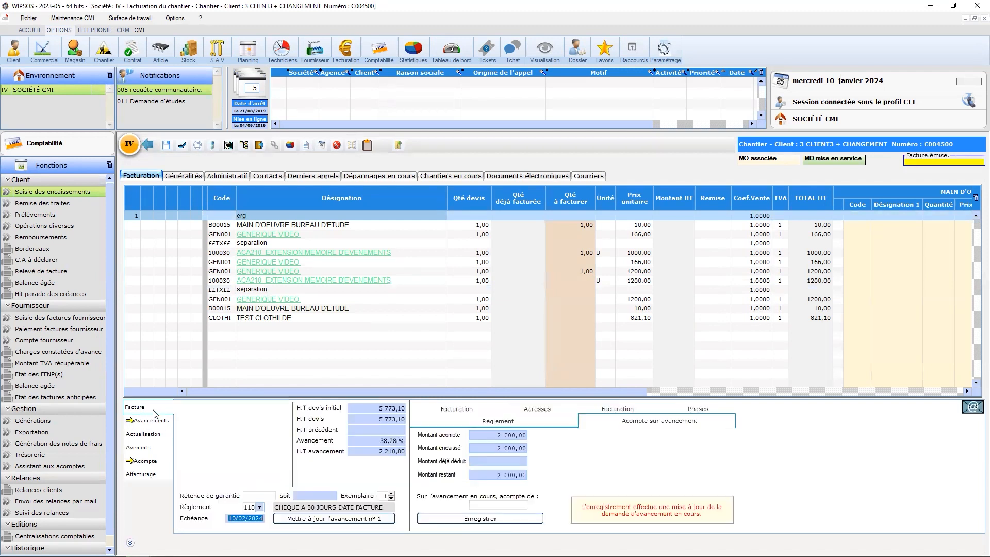
click(490, 508)
click(527, 519)
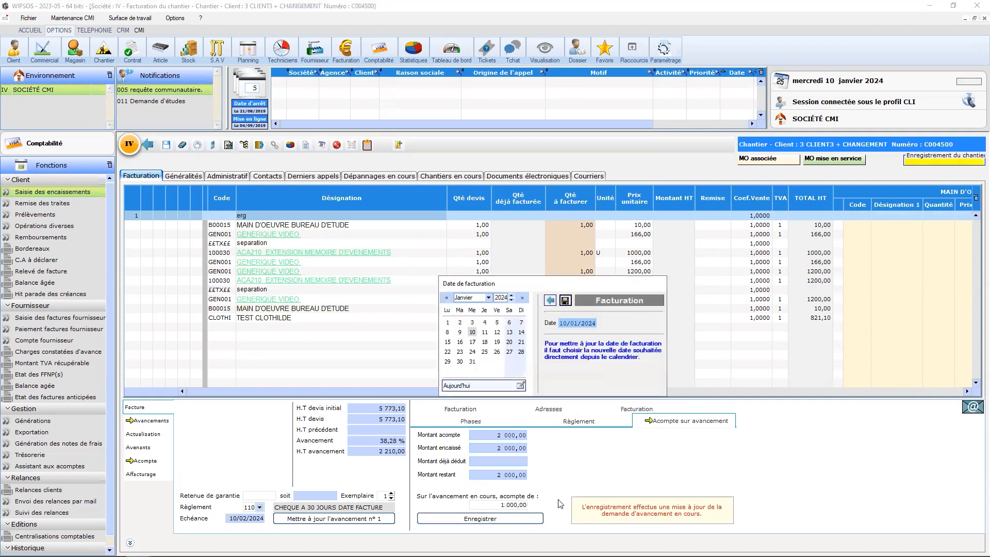
click(566, 302)
click(476, 320)
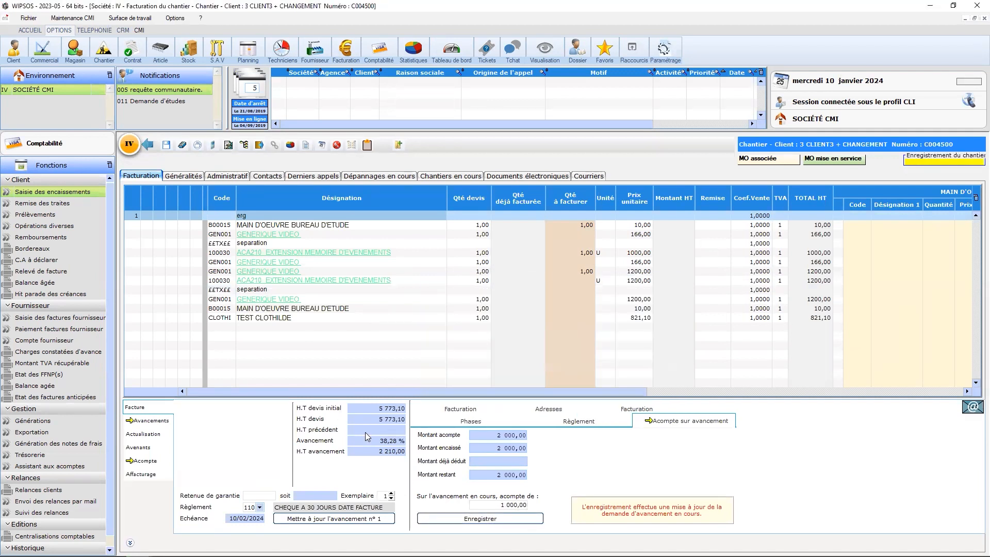
Print the proposition d'avancement for progress 1, invoice 001571.
click(145, 422)
right_click(279, 440)
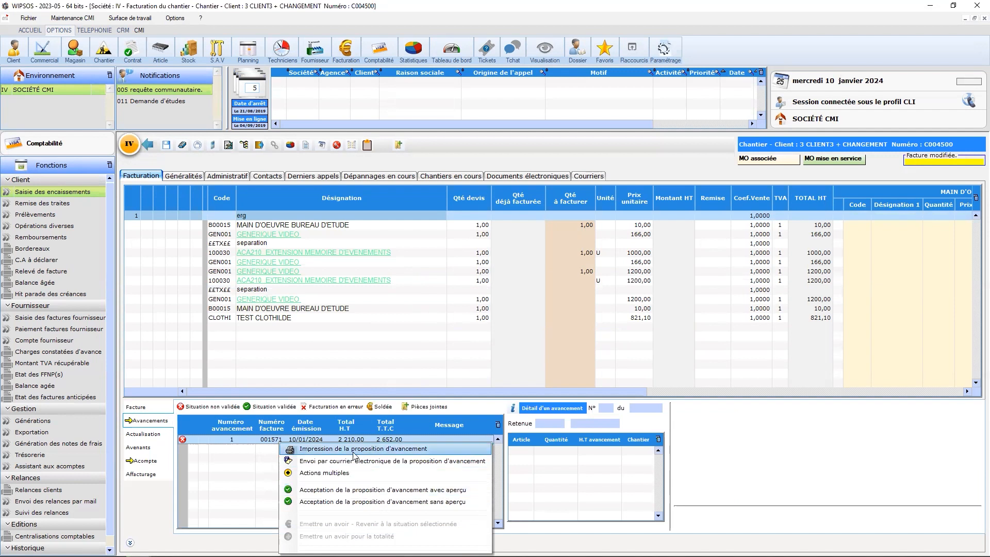
click(357, 449)
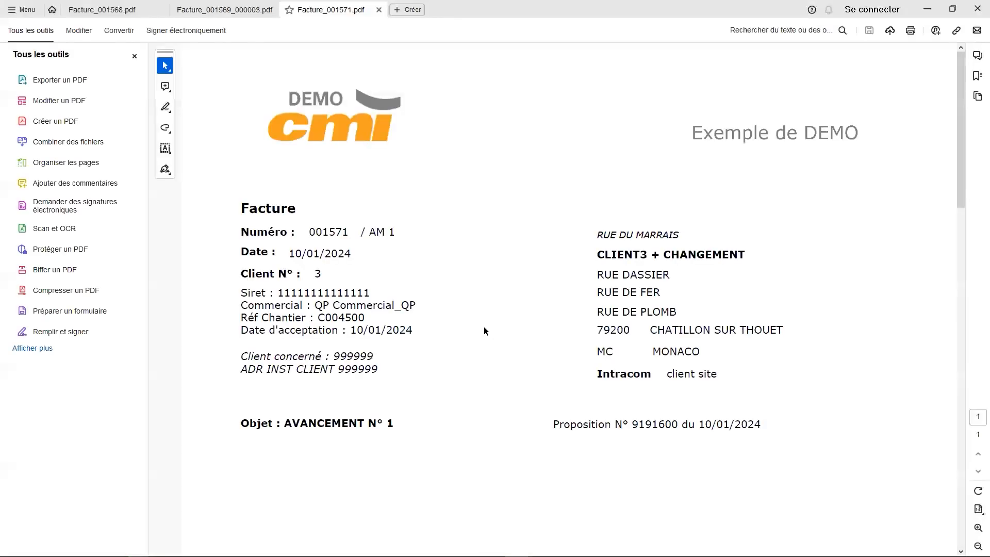
Examine the totals and the deposit deduction in the invoice PDF, then return to WIPSOS.
drag(959, 99, 956, 365)
drag(685, 314, 737, 315)
click(817, 376)
drag(847, 300, 896, 299)
click(785, 403)
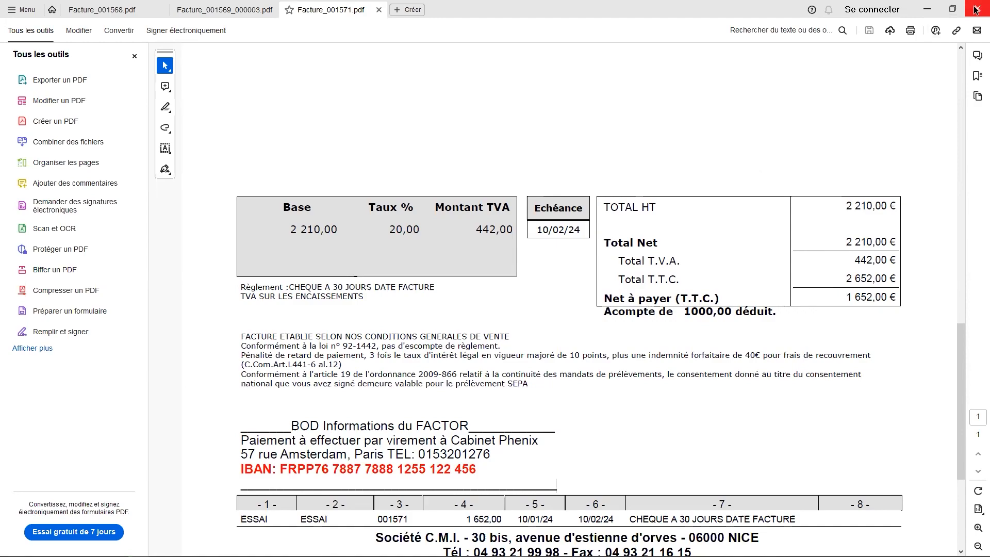
click(926, 9)
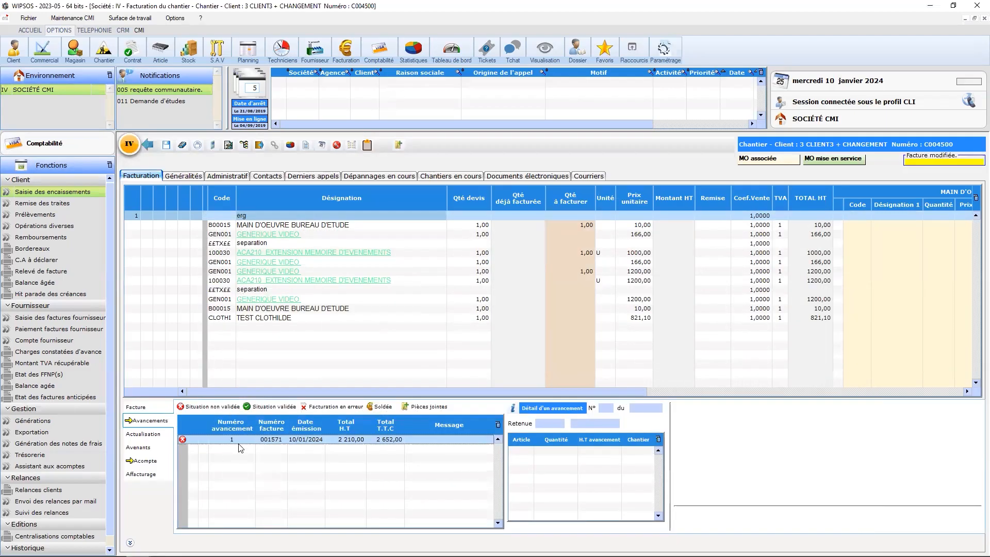
Accept progress proposal 1 without preview and display the site's updated deposit amounts.
right_click(271, 446)
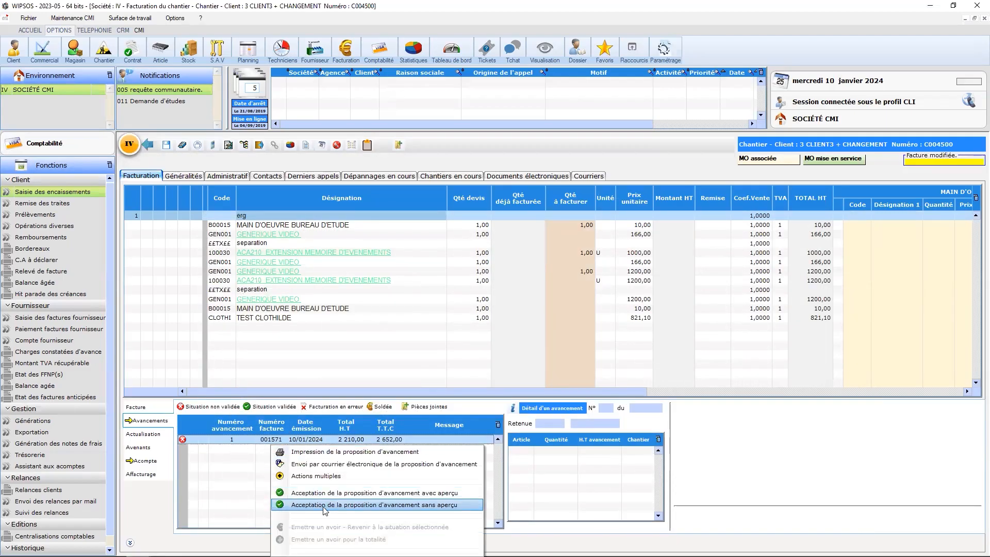
click(325, 505)
click(339, 351)
click(154, 412)
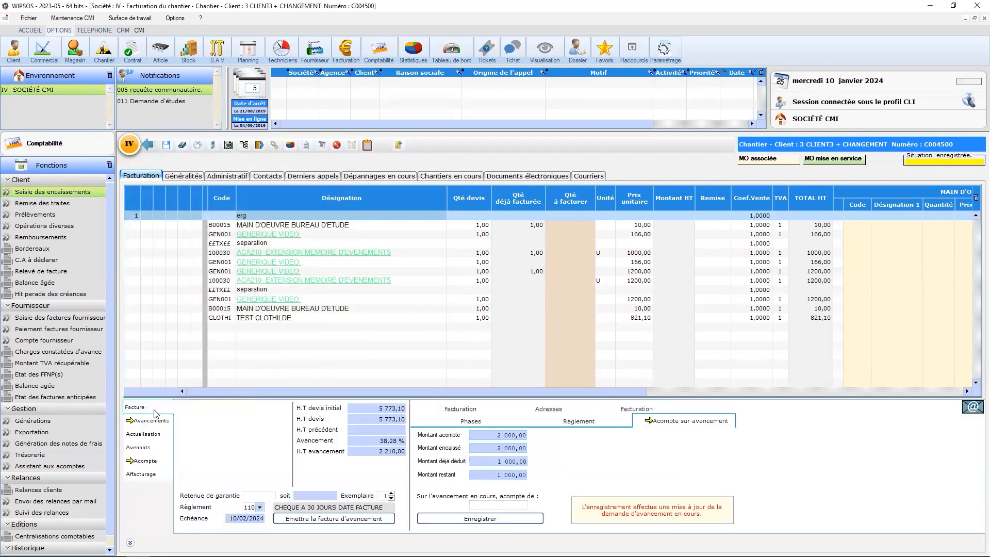
Set the quantity to bill to 1 on the first 166,00 GENERIQUE VIDEO line and on both 1200,00 GENERIQUE VIDEO lines.
click(158, 420)
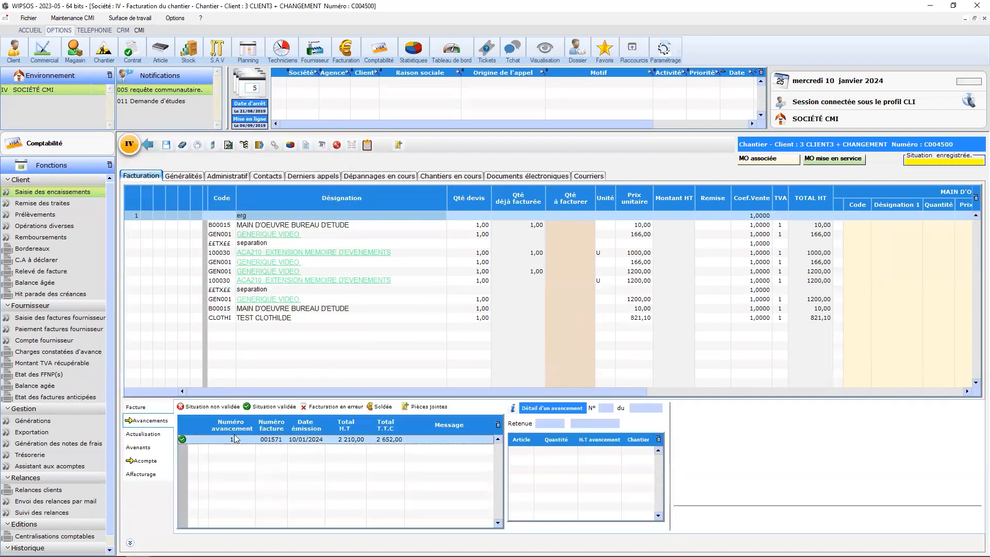
text(1)
key(Return)
click(579, 271)
text(1)
key(Return)
click(584, 300)
text(1)
Save the site and issue the progress invoice for the entered quantities.
click(154, 409)
click(469, 517)
click(326, 519)
click(565, 388)
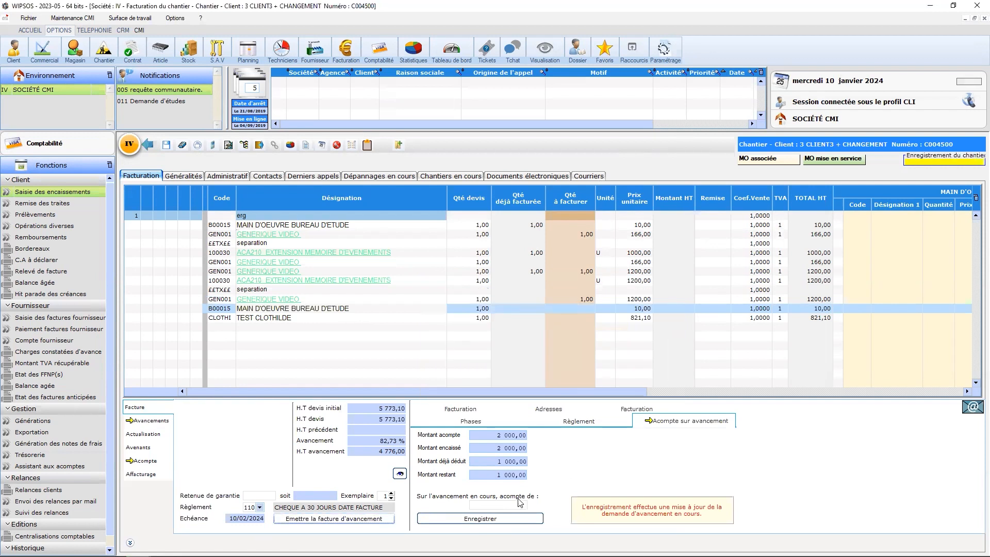
click(563, 303)
click(487, 318)
click(493, 319)
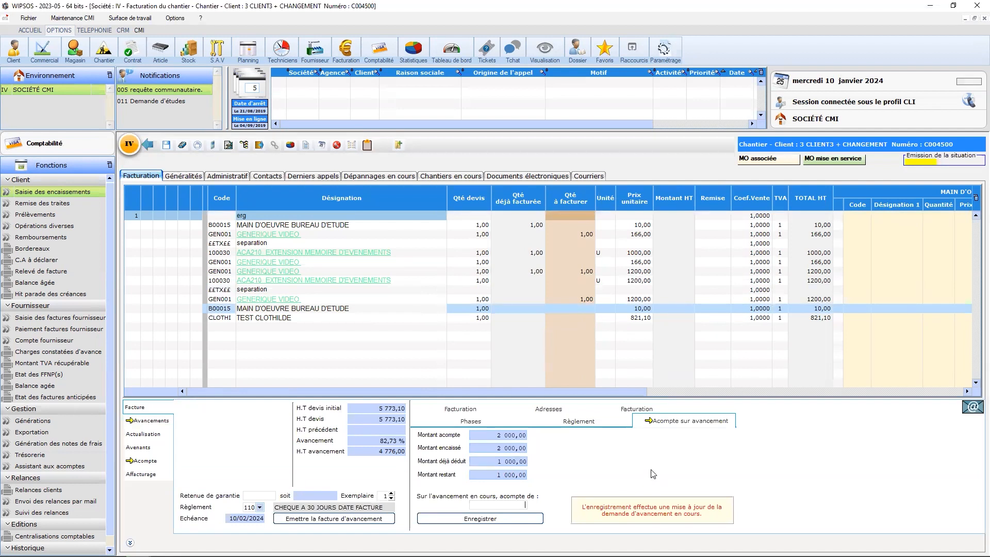
Apply a deposit of 1000,00 to the current progress and print the proposition d'avancement for progress 2.
click(443, 525)
right_click(329, 447)
click(361, 454)
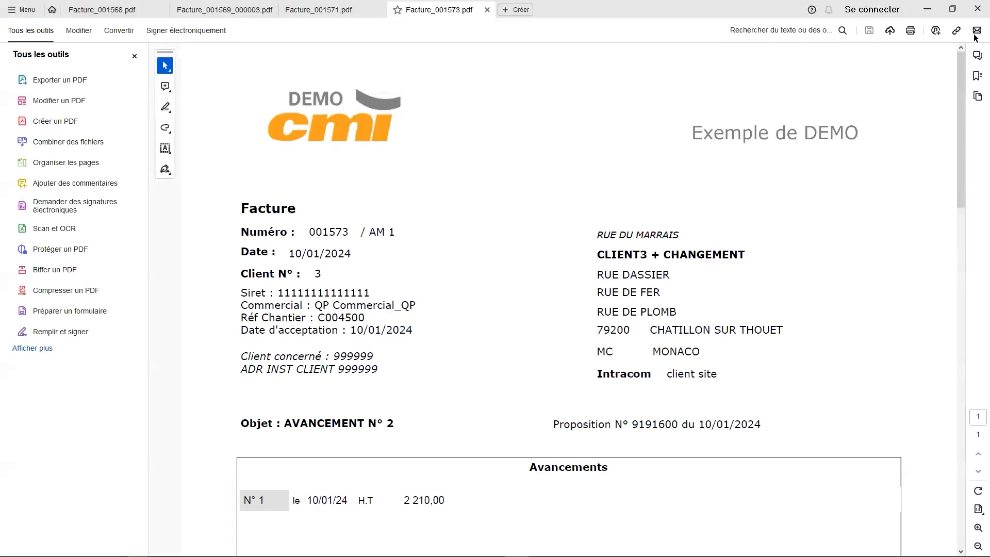
Examine the totals and the deposit deduction in the progress 2 invoice PDF, then return to WIPSOS.
scroll(684, 450, down, 7)
drag(685, 450, 756, 465)
click(742, 463)
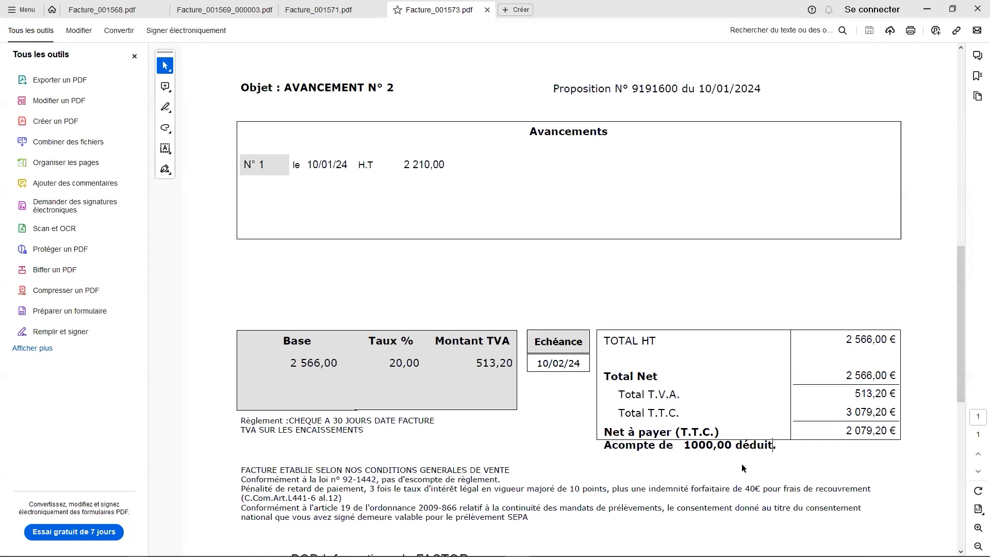
click(976, 11)
key(Return)
click(928, 10)
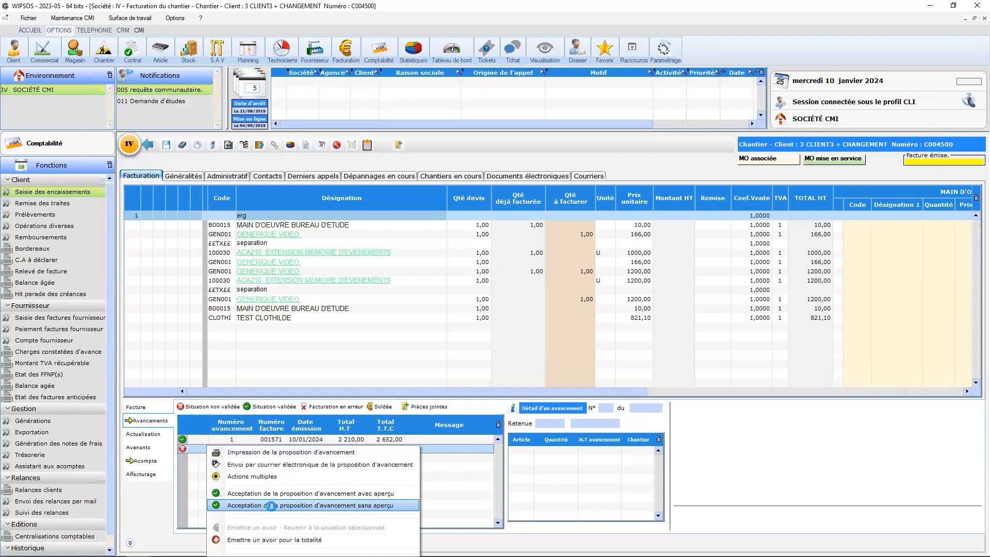
Accept progress proposal 2 without preview and display the site's updated deposit amounts.
click(271, 506)
click(335, 349)
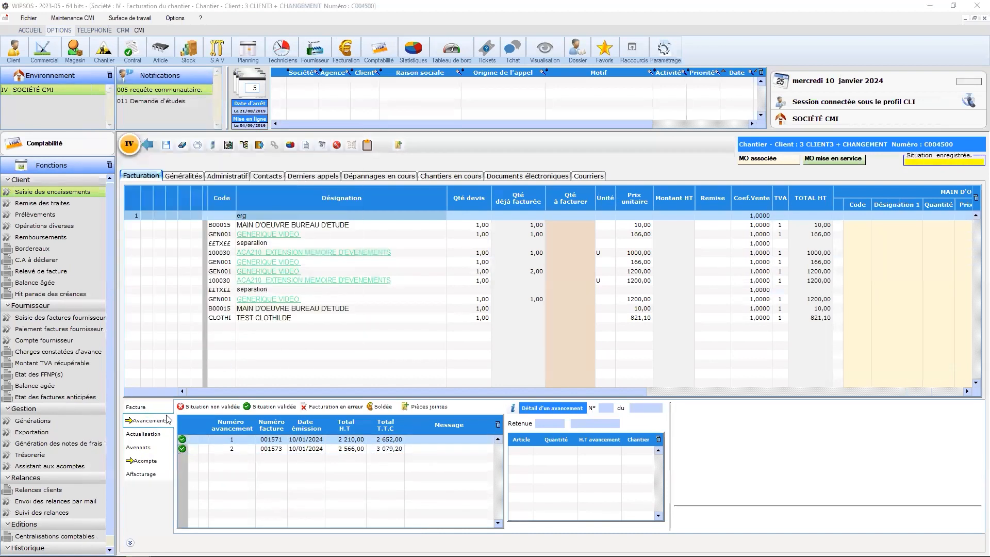
click(158, 410)
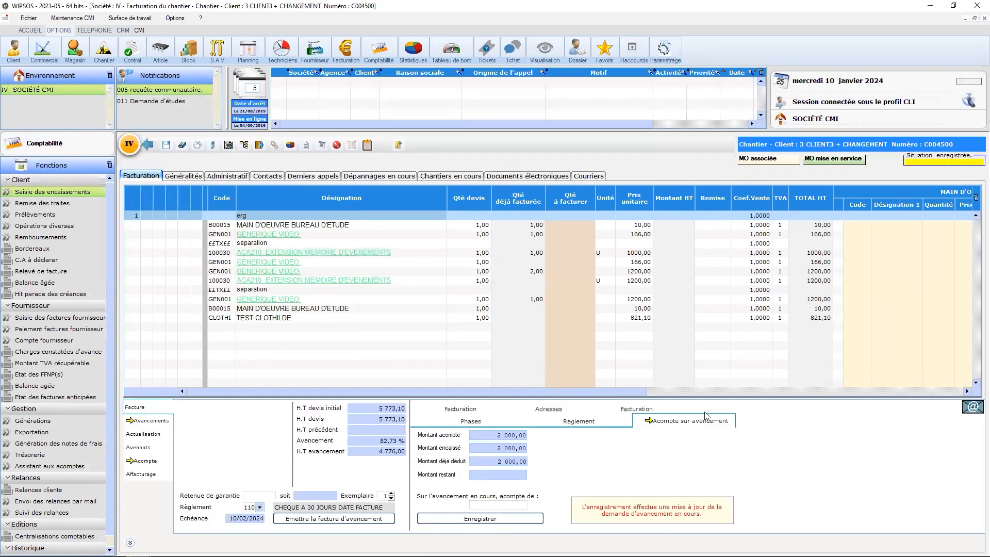
Set the quantity to bill to 1 on the second MAIN D'OEUVRE BUREAU D'ETUDE line and the TEST CLOTHILDE line.
click(153, 422)
click(154, 410)
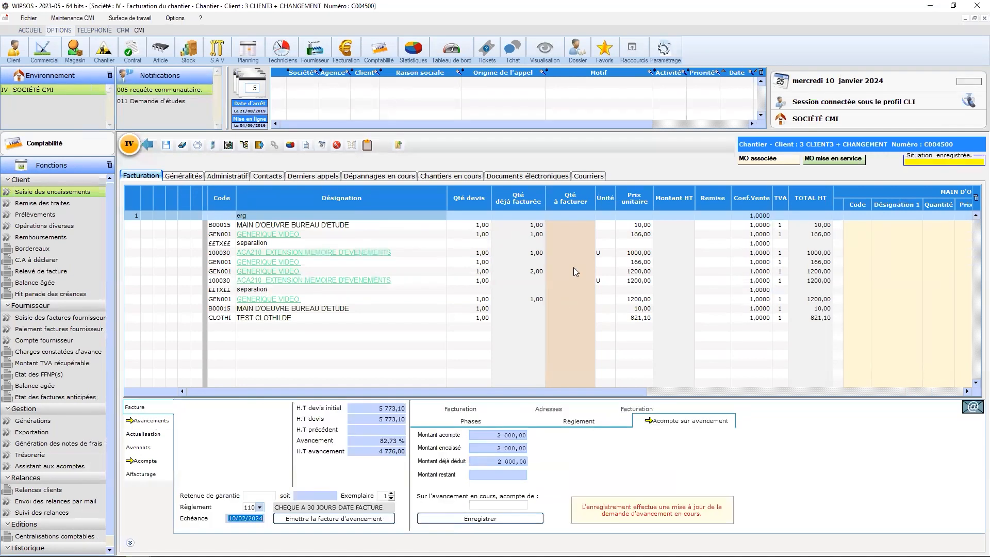
click(569, 301)
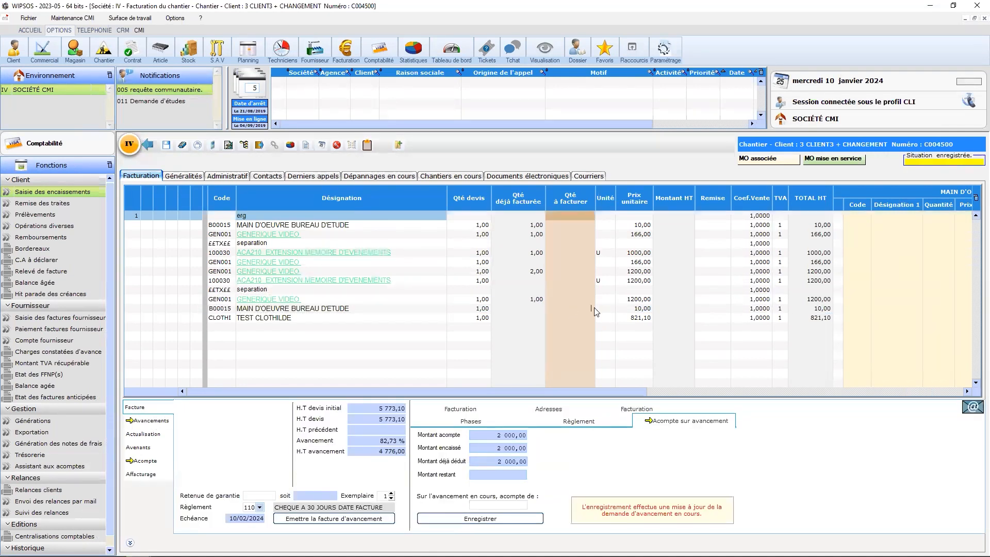
text(1)
key(Tab)
click(584, 319)
text(1)
key(Tab)
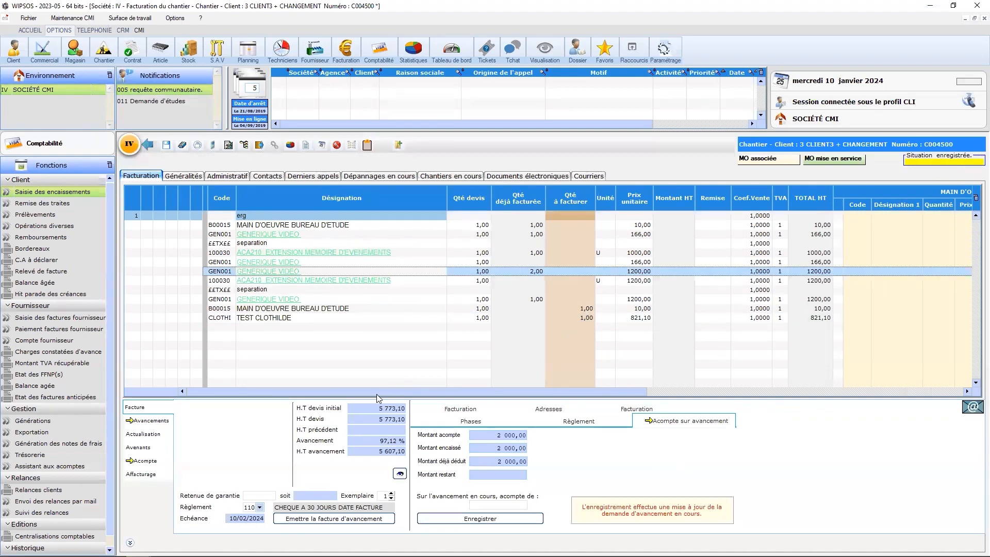
Apply 100,00 % billing to the remaining lines of the site.
click(461, 408)
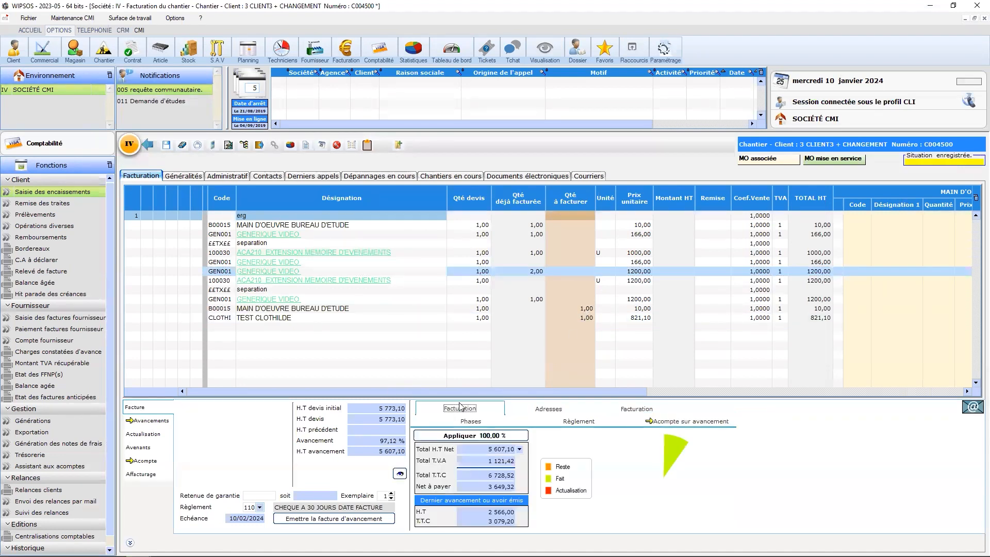
click(463, 435)
click(489, 318)
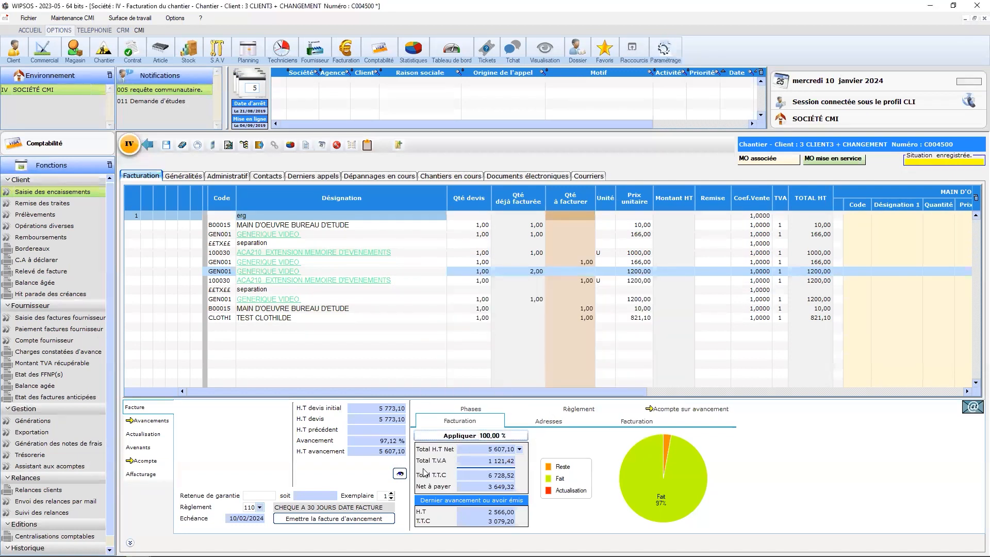
Issue the definitive invoice for the fully billed site.
click(333, 519)
click(546, 299)
click(487, 320)
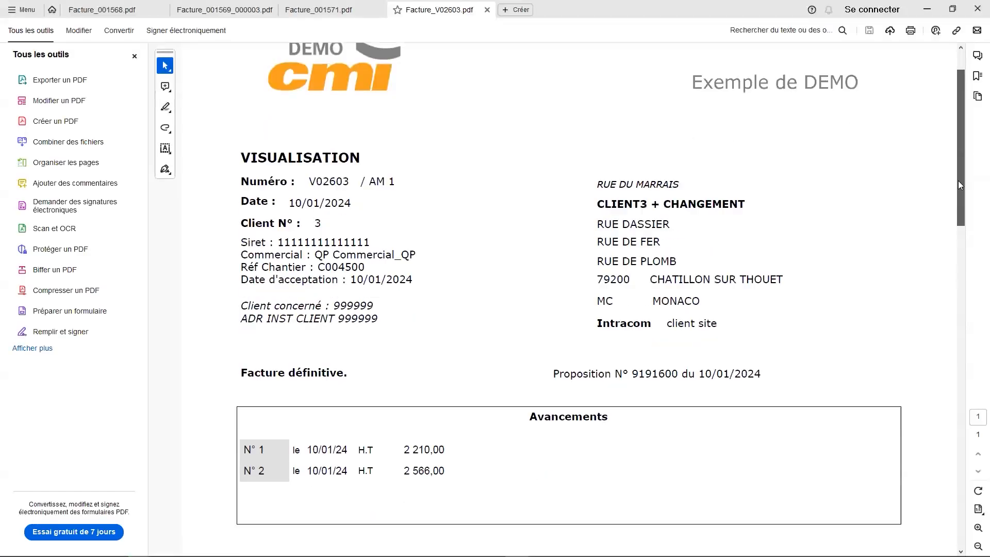
Examine the previous progress amounts and the net amount payable in the definitive invoice PDF.
drag(958, 180, 734, 388)
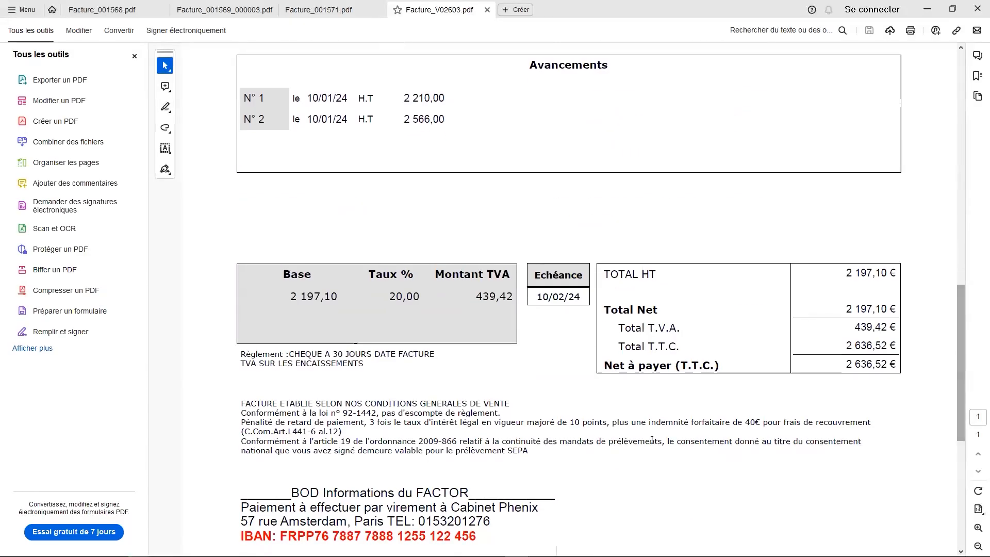
drag(836, 364, 898, 365)
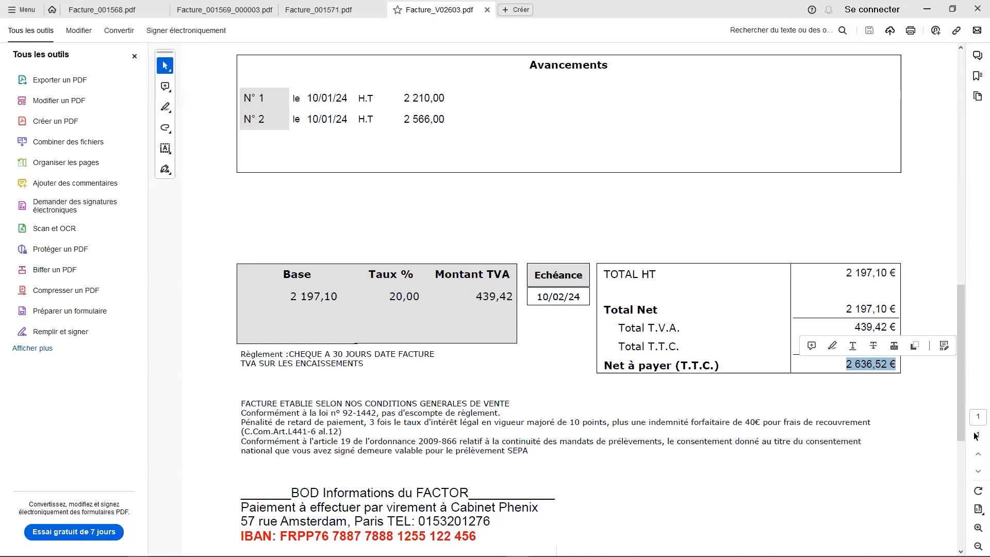
click(976, 13)
click(577, 303)
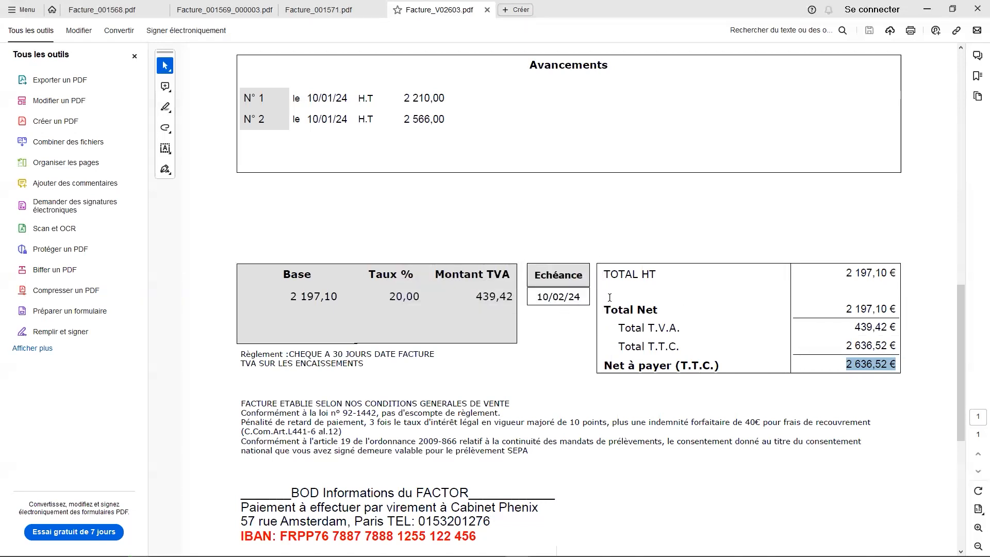